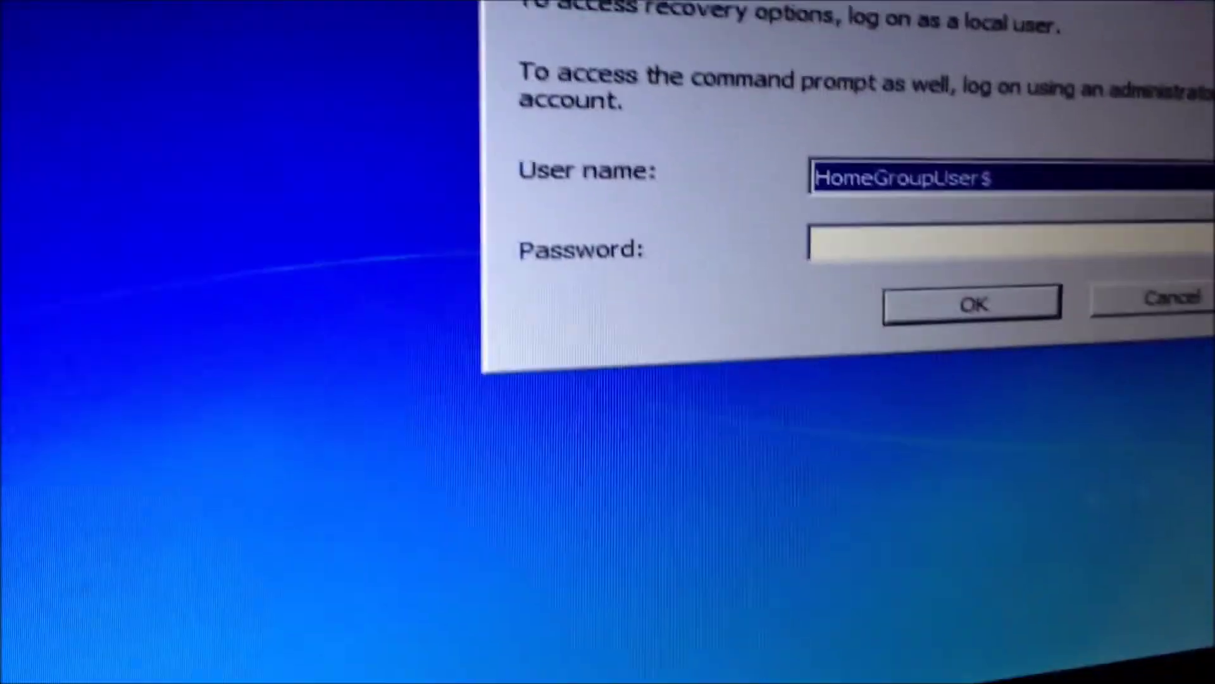
Log on as the Owner account with a blank password
{"action": "left_click", "coordinate": [1205, 109]}
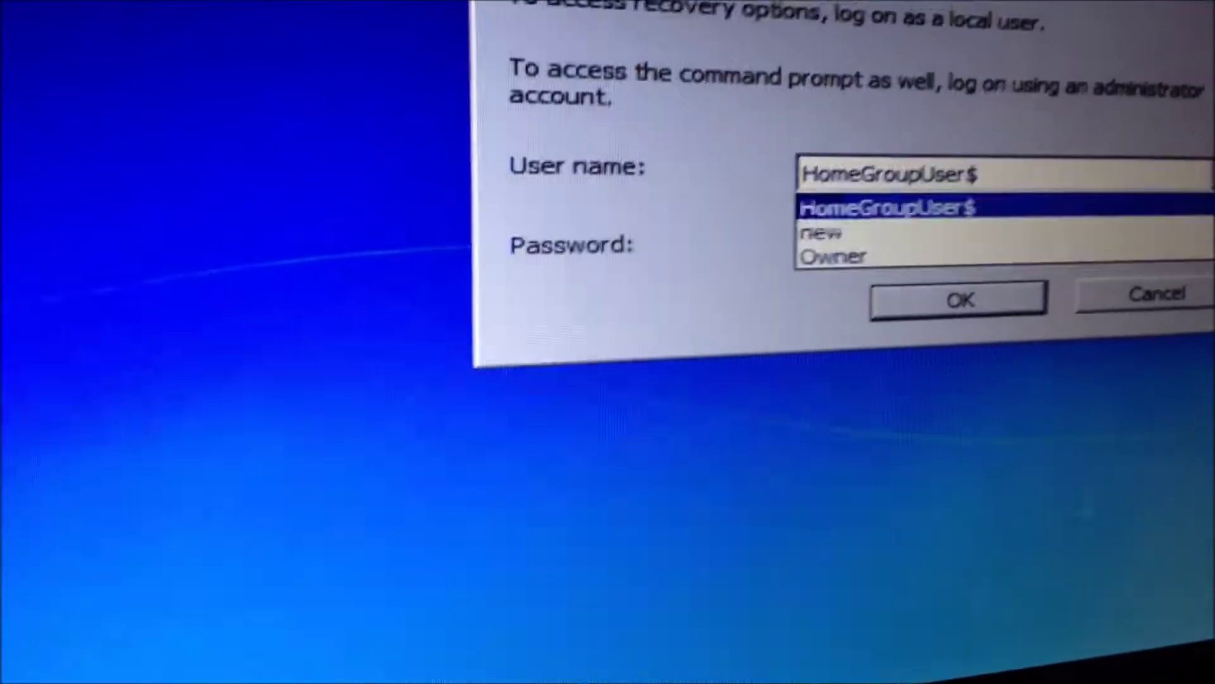
{"action": "key", "text": "Down"}
{"action": "key", "text": "Down"}
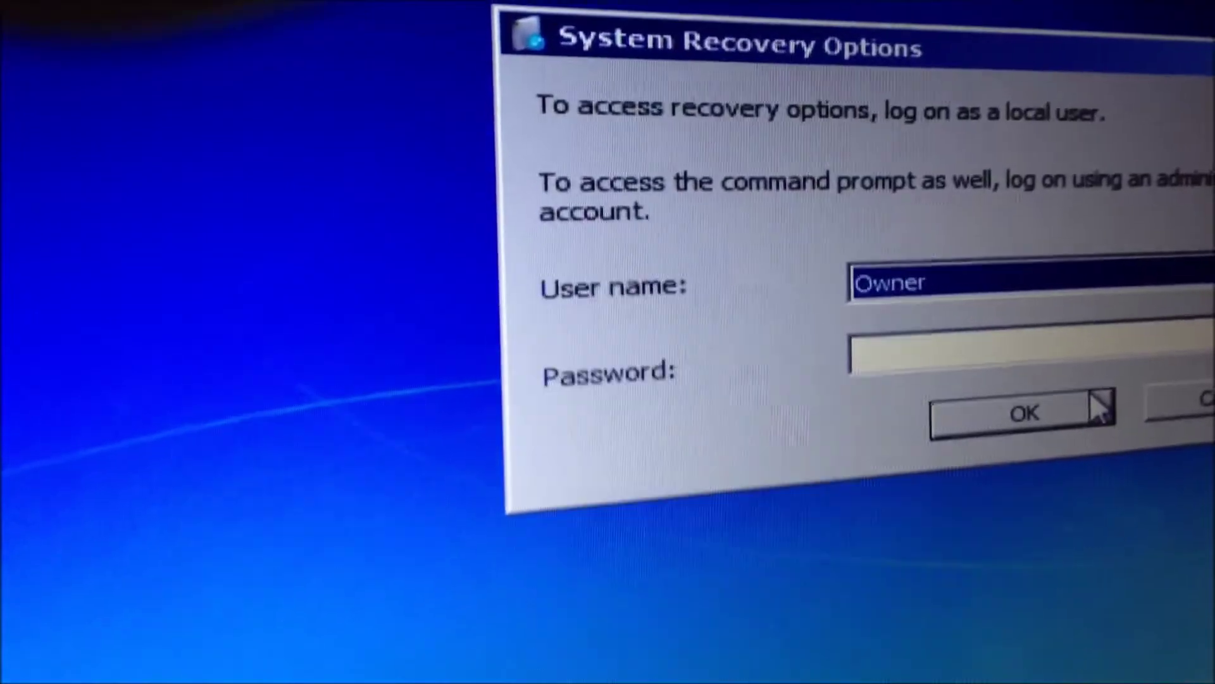
{"action": "left_click", "coordinate": [1101, 410]}
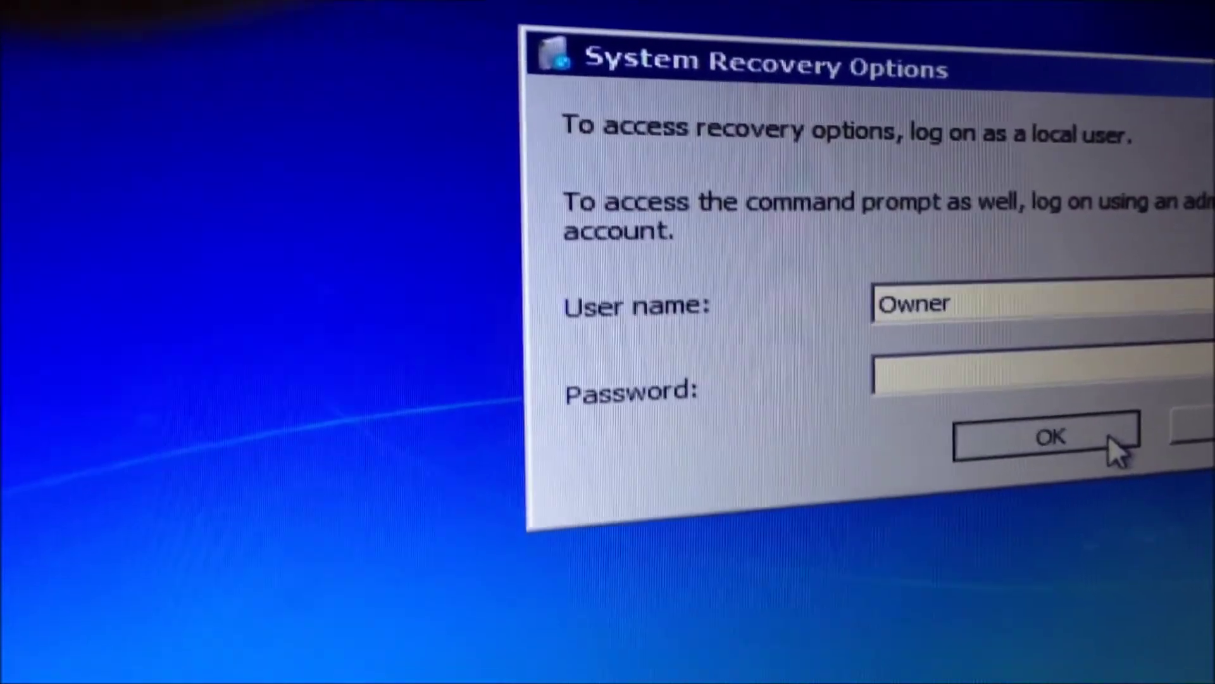
{"action": "left_click", "coordinate": [1116, 446]}
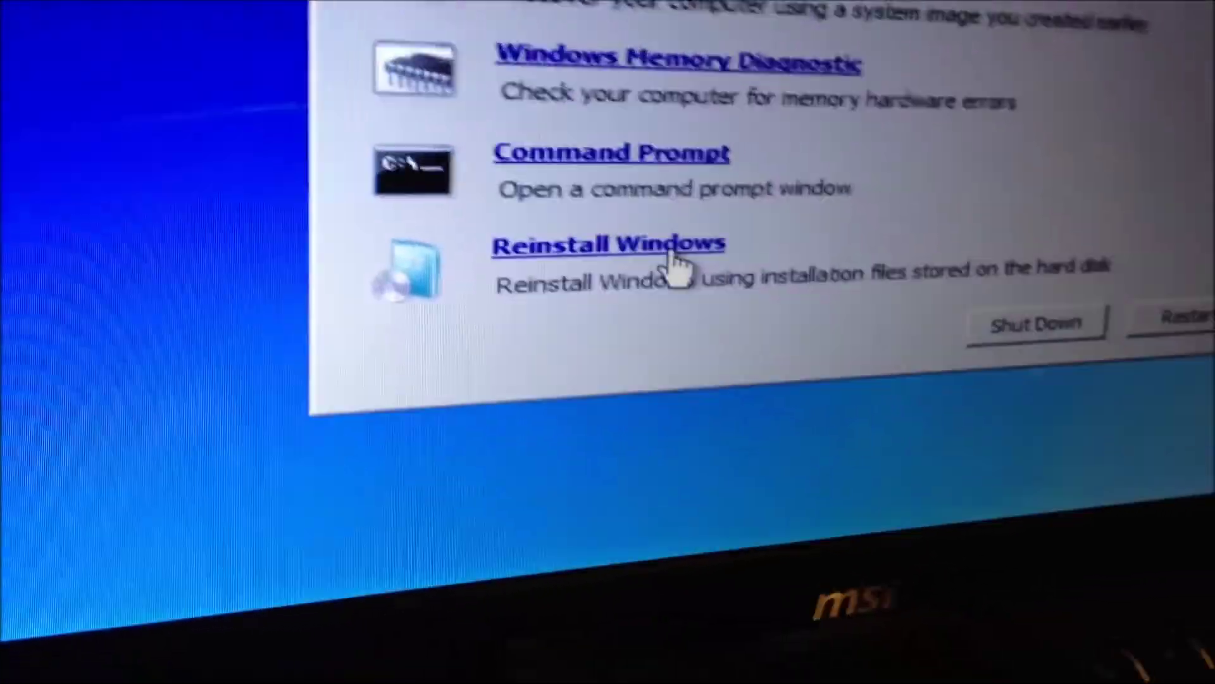
Choose Reinstall Windows from the recovery tools list
{"action": "left_click", "coordinate": [750, 336]}
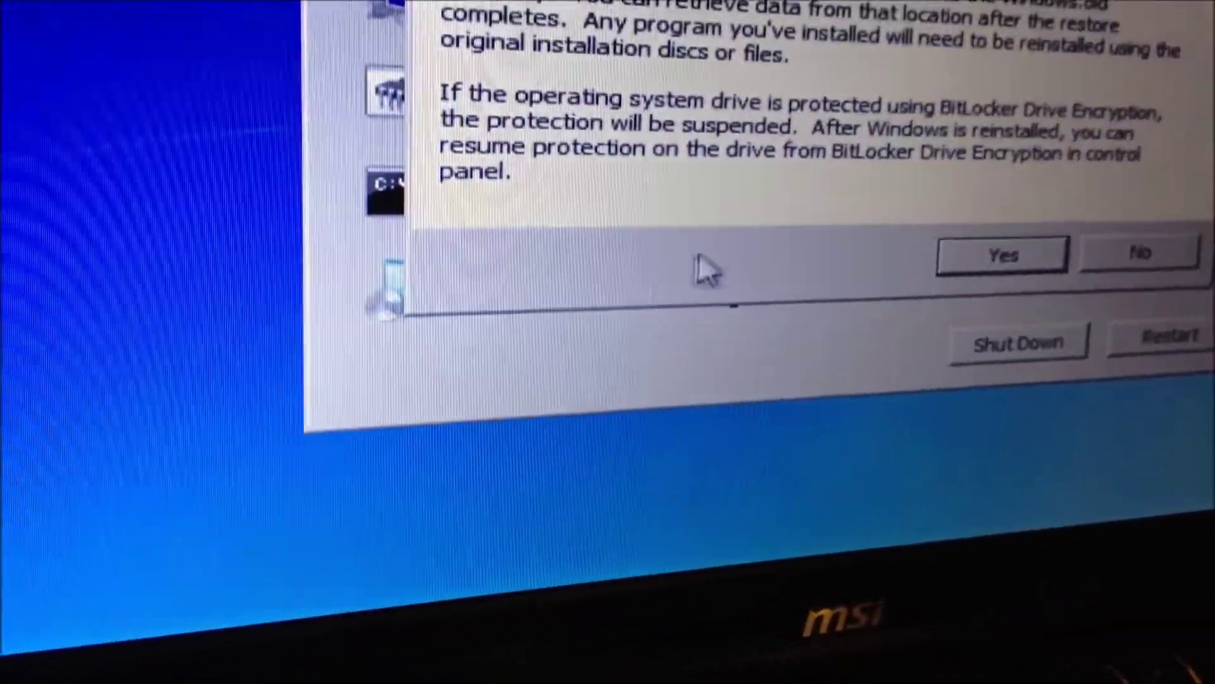